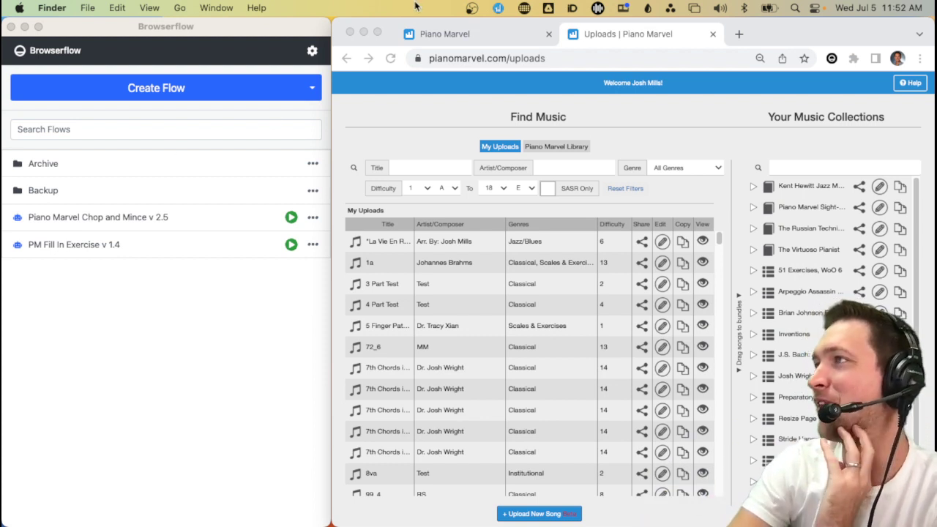
Step: View the Prelude in C# Minor score and highlight successive measure passages on its first two lines, then clear the selection
left_click(437, 35)
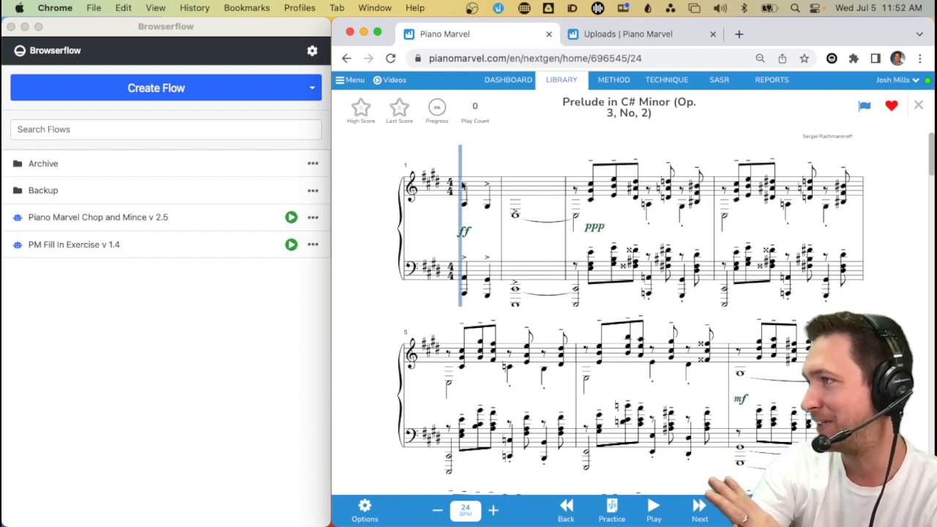
left_click_drag(460, 190, 564, 217)
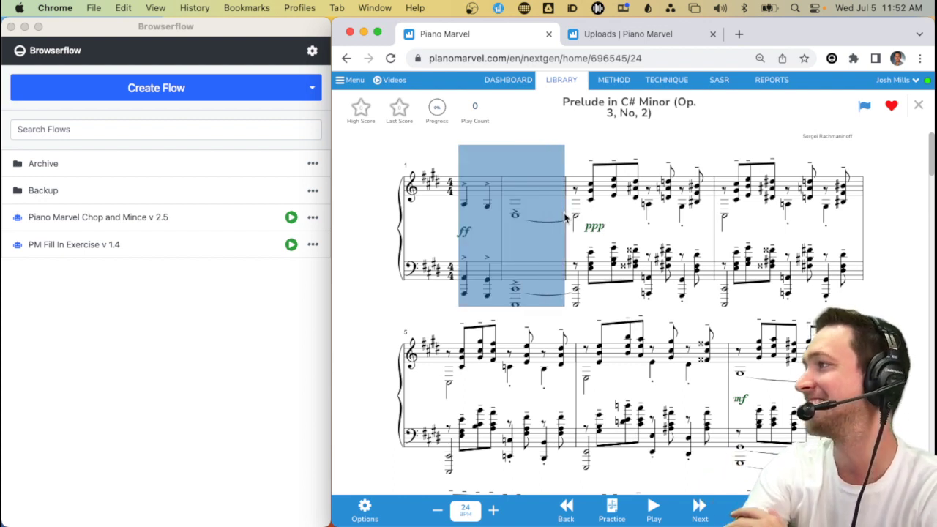
left_click(564, 217)
left_click_drag(568, 199, 864, 210)
left_click(864, 210)
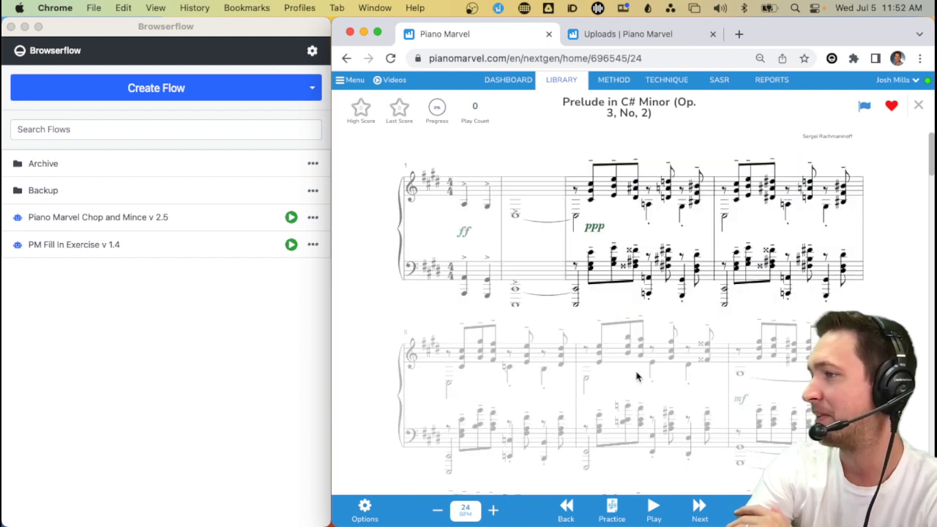
left_click_drag(419, 344, 731, 356)
left_click(713, 313)
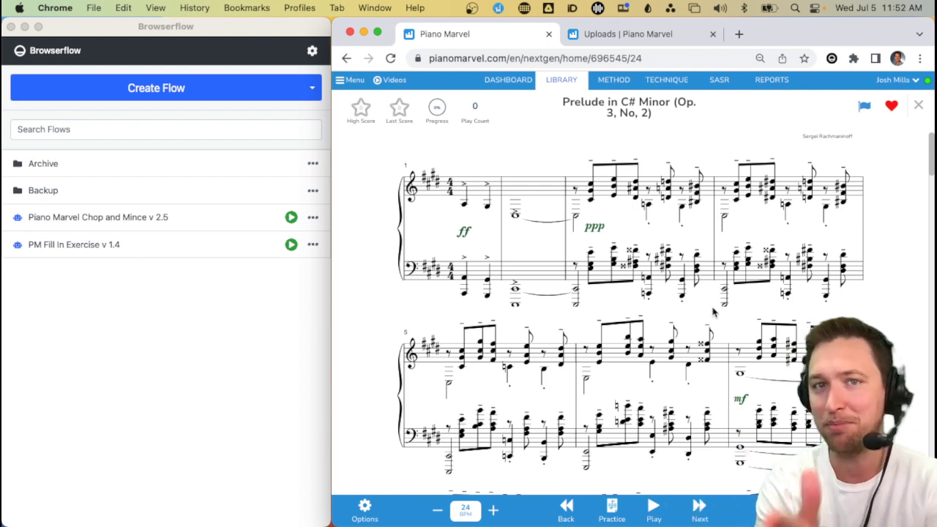
Step: Open the Piano Marvel Chop and Mince v 2.5 flow and review the prelude's existing minced exercises down to the last one
left_click(227, 363)
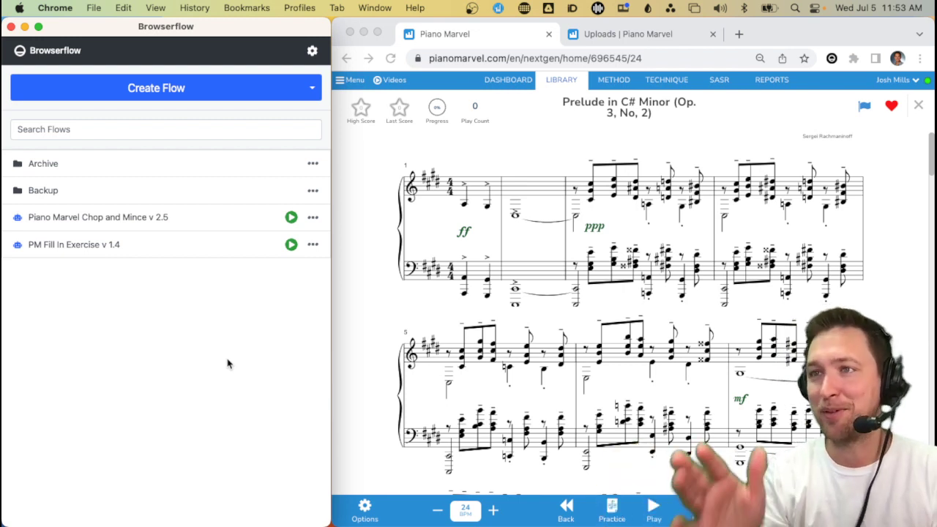
left_click(167, 218)
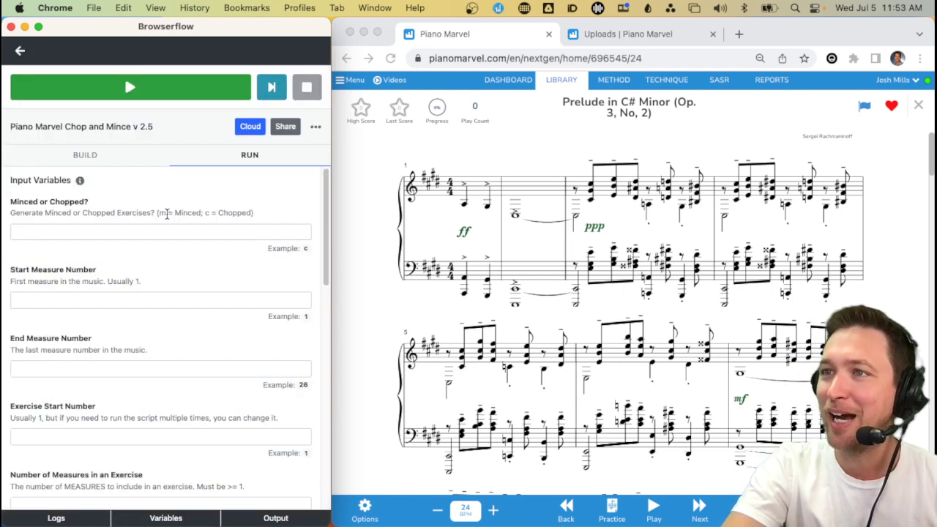
left_click(480, 202)
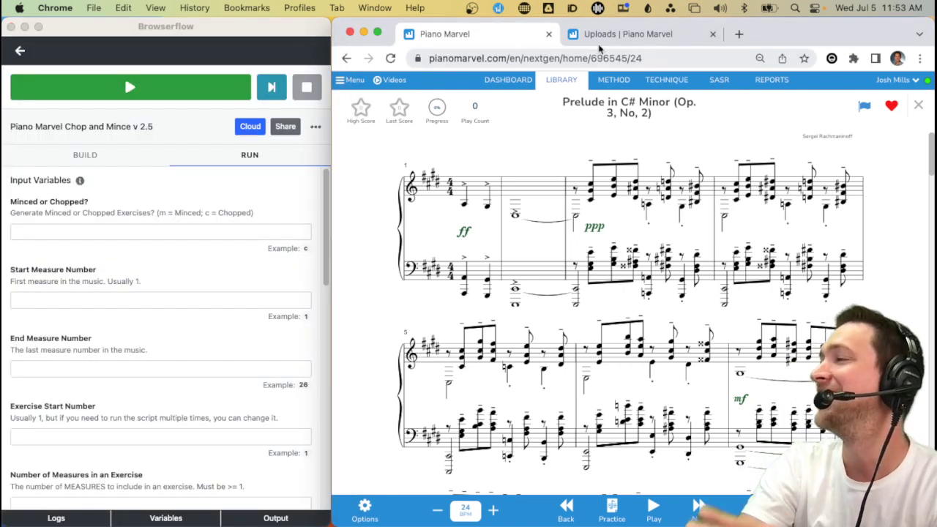
scroll(602, 181, "down", 2)
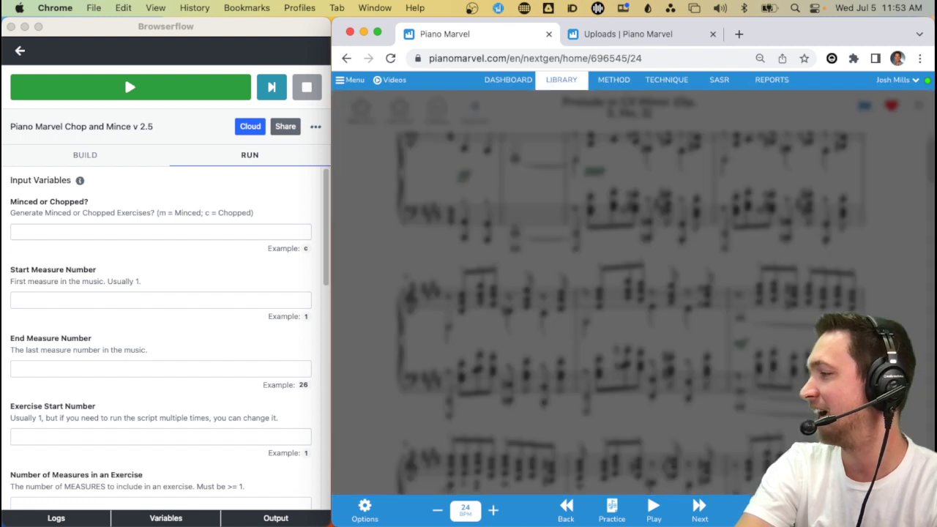
scroll(758, 261, "down", 15)
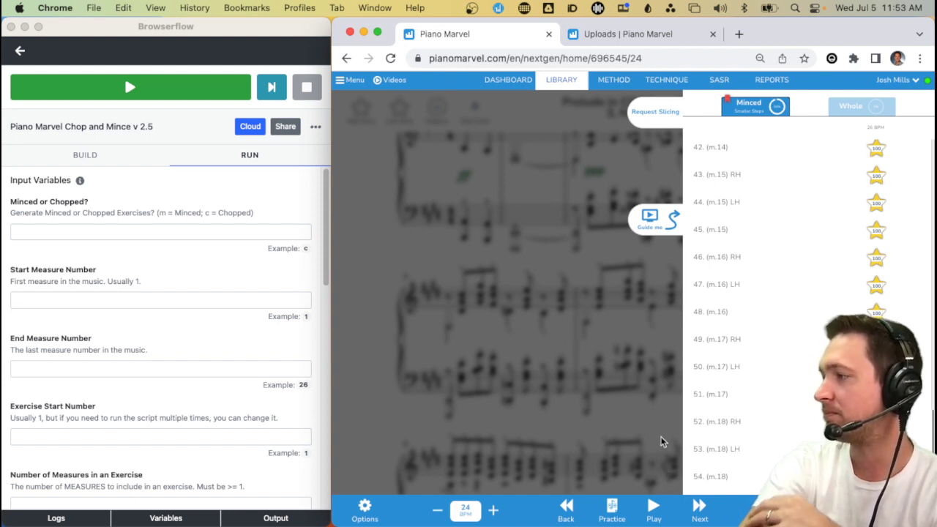
Step: Set the flow's Minced or Chopped input to m and the Start Measure Number to 18
left_click(82, 212)
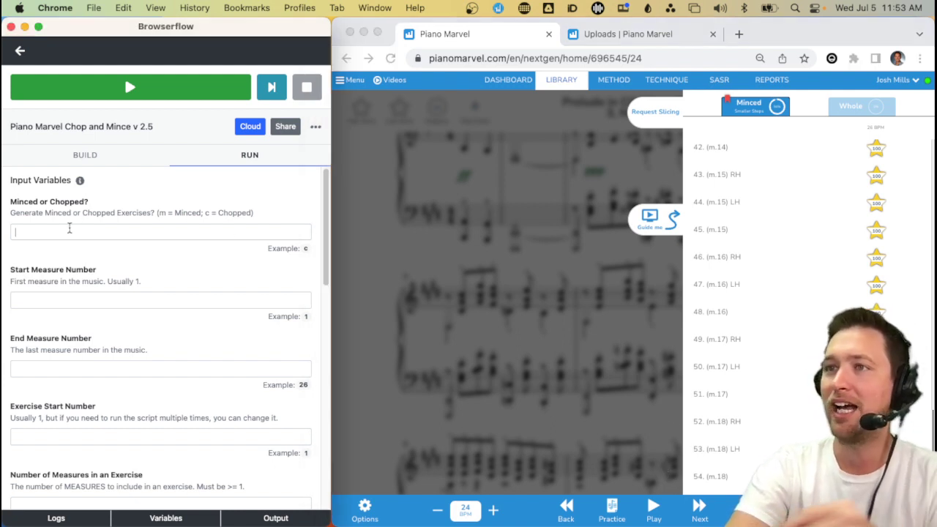
left_click(69, 230)
type("m")
key("Tab")
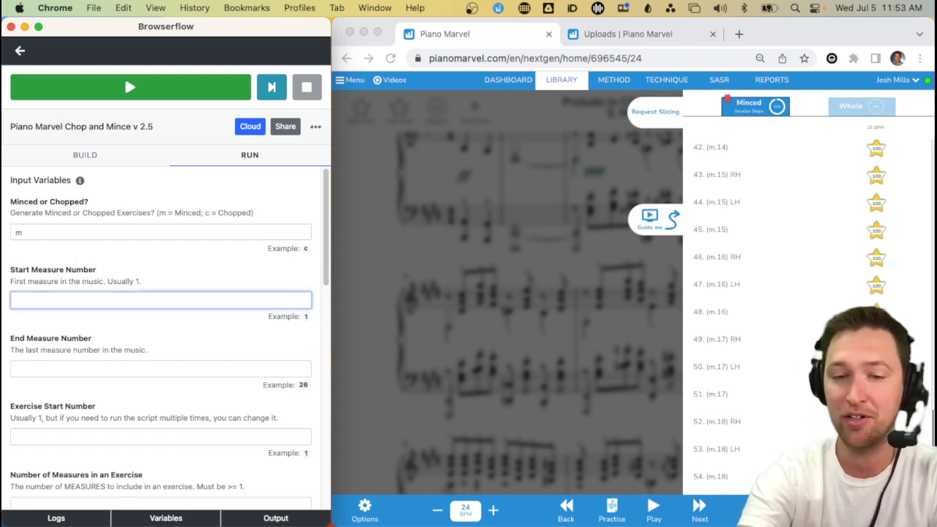
Step: Check the final measures of the prelude's score and set the End Measure Number to 62
left_click(32, 370)
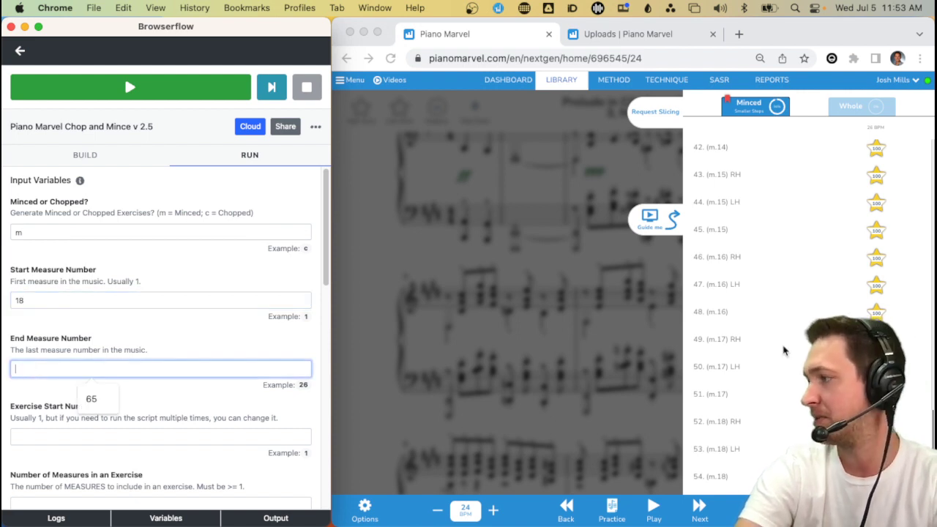
left_click(615, 341)
left_click(615, 340)
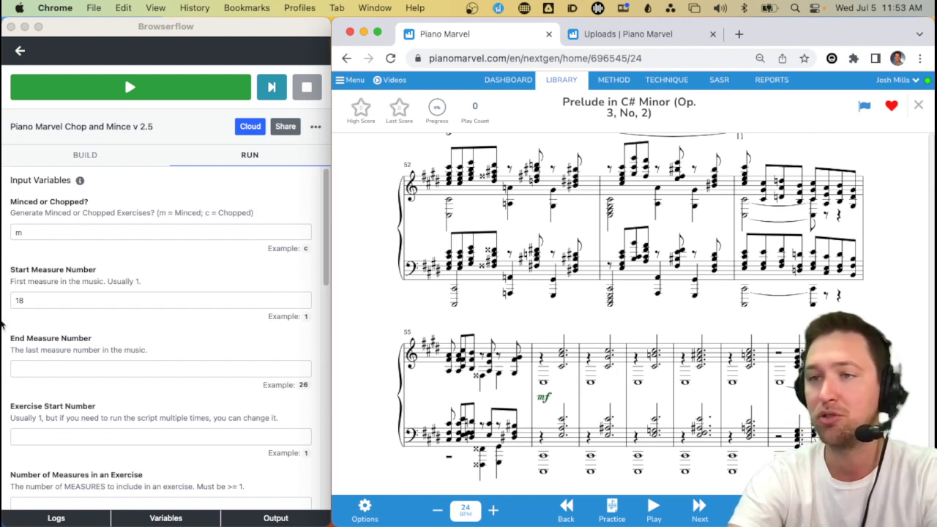
left_click(85, 366)
type("62")
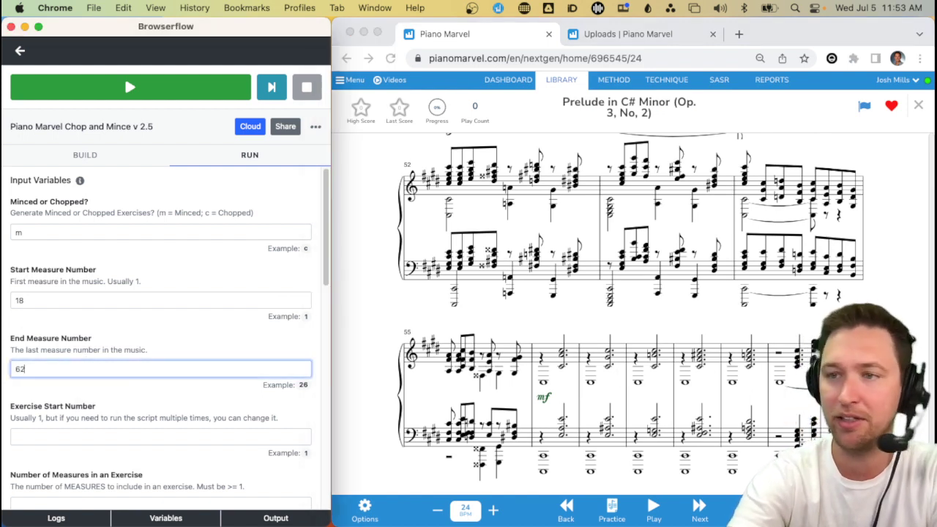
Step: Check the numbering in the prelude's minced exercise list and set the Exercise Start Number to 52
left_click(25, 439)
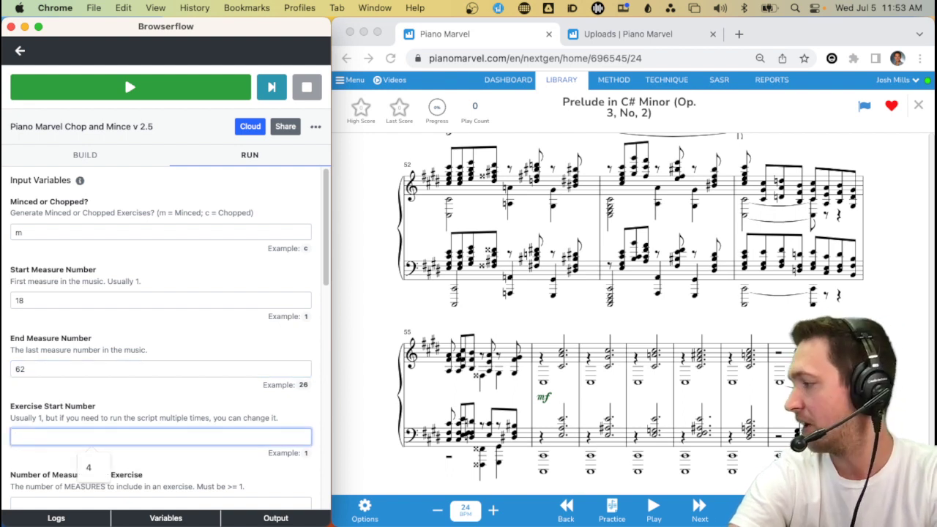
key("Return")
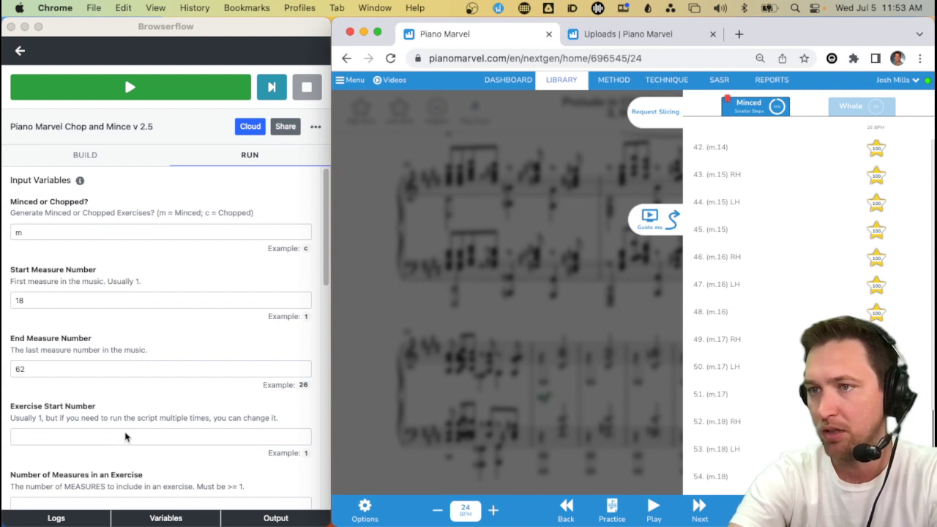
left_click(124, 437)
type("52")
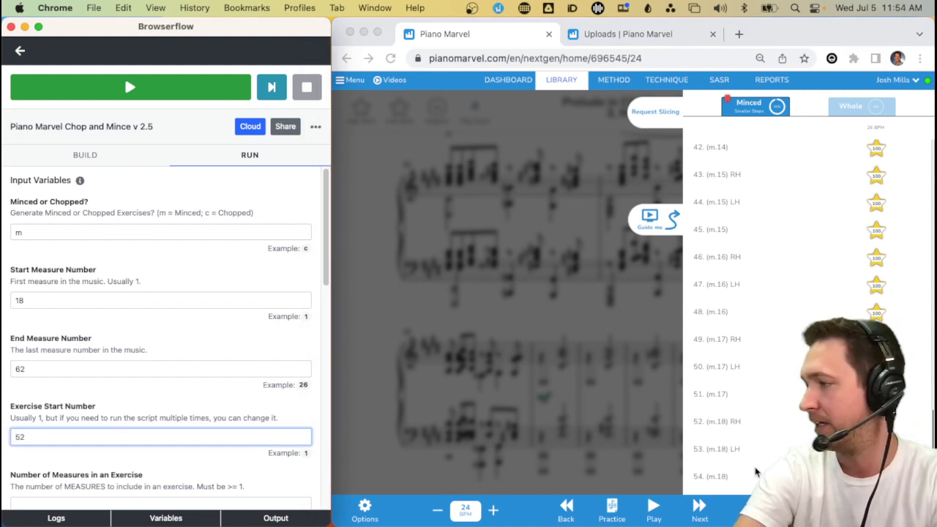
Step: Set the Number of Measures in an Exercise to 1 and the Number of Exercises in a Review Group to 0
scroll(177, 398, "down", 3)
left_click(100, 411)
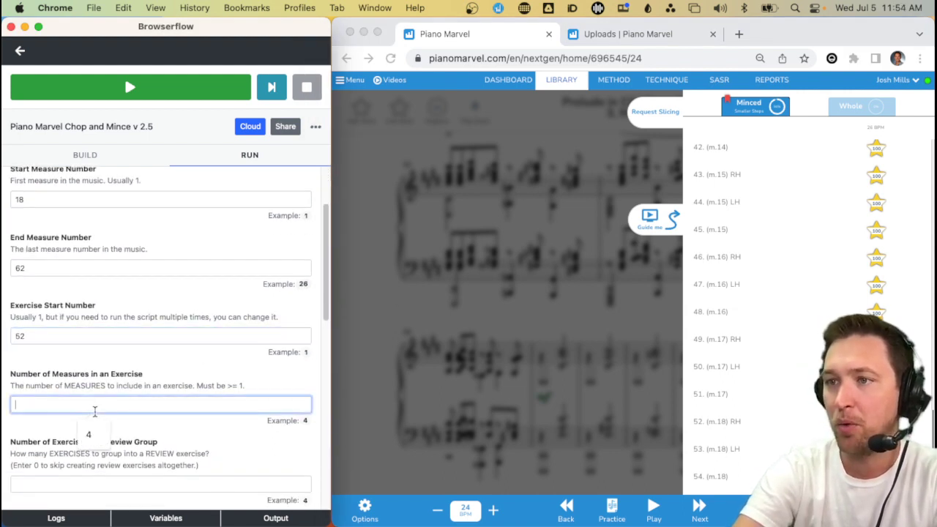
type("1")
scroll(94, 431, "down", 2)
left_click(85, 416)
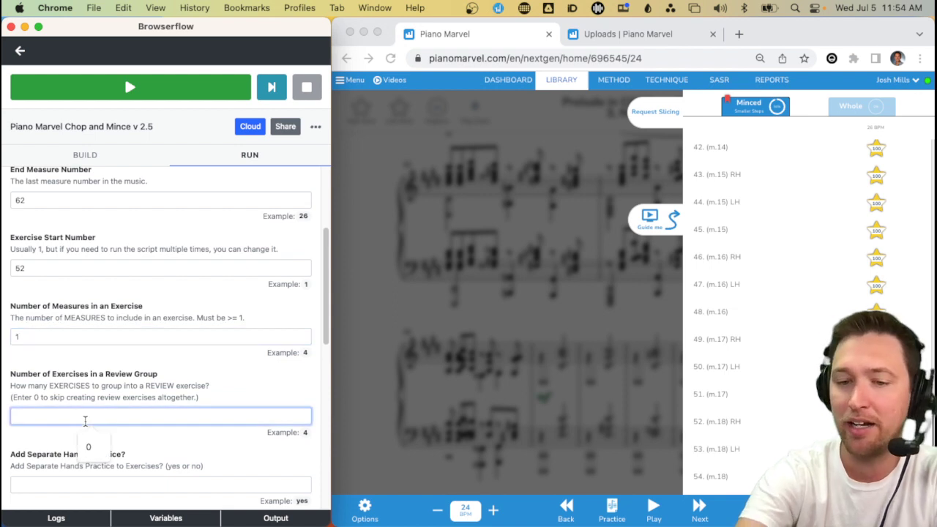
type("0")
Step: Enable separate hands practice for the exercises by entering yes
scroll(85, 421, "down", 3)
left_click(63, 389)
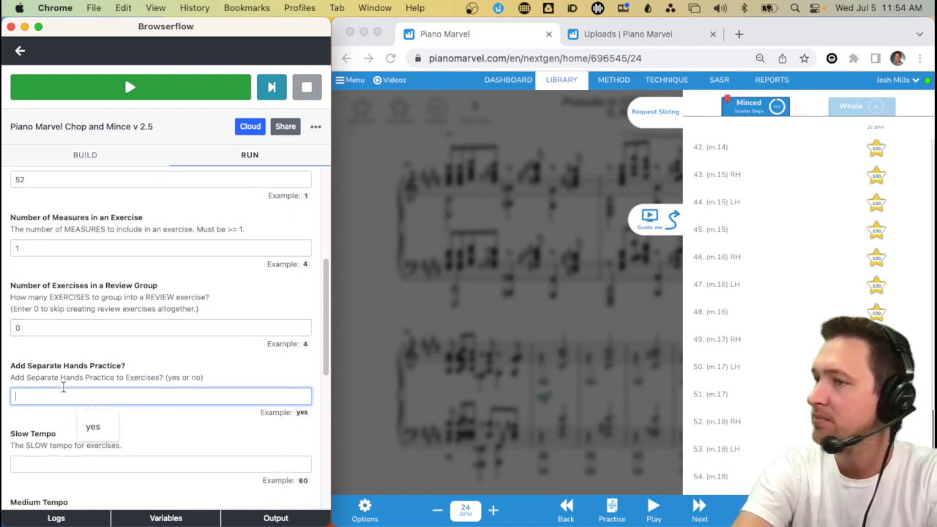
type("y")
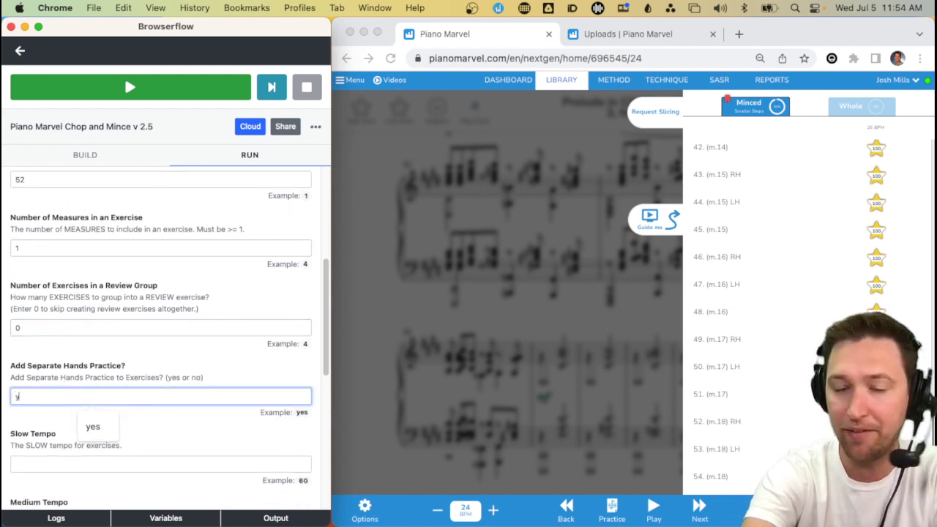
type("es")
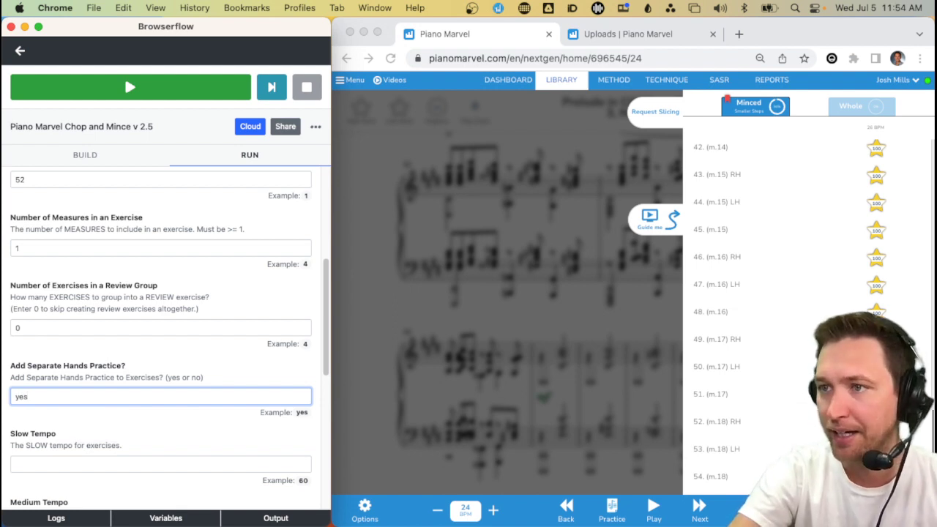
Step: Set the Slow Tempo to 20 and enter 0 for both the Medium Tempo and the Fast Tempo
scroll(63, 389, "down", 3)
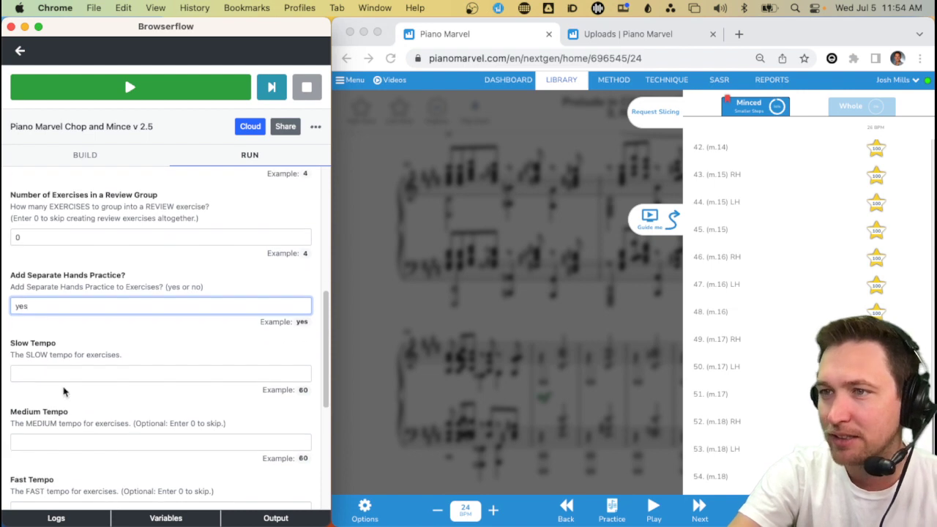
left_click(58, 369)
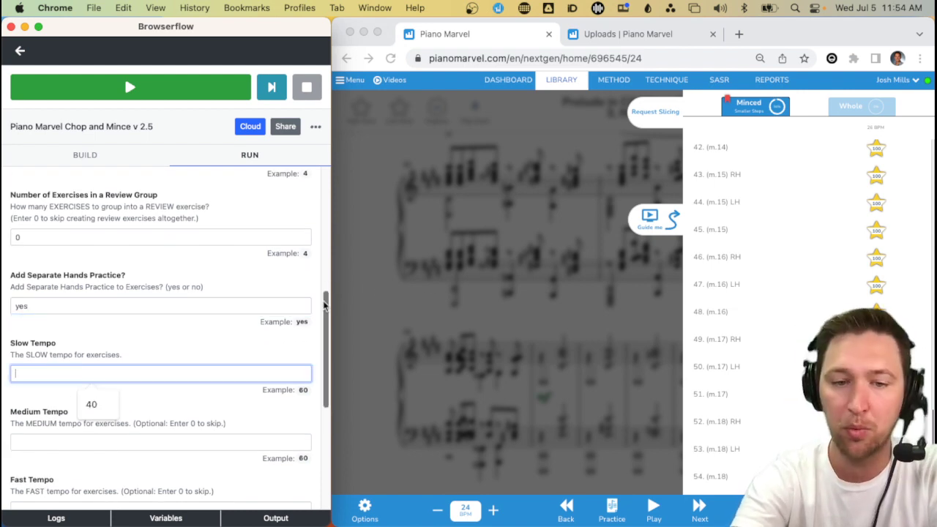
type("2")
type("0")
key("Tab")
type("0")
key("Tab")
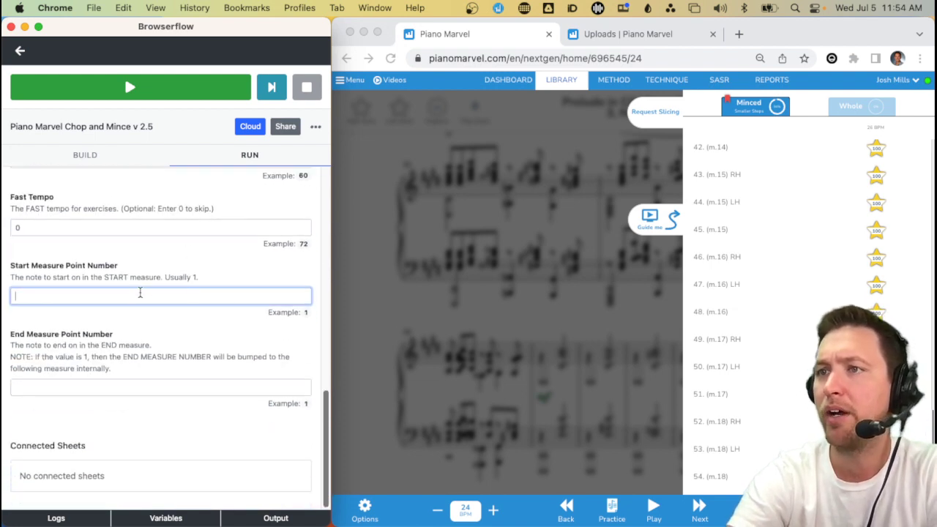
Step: Set the Start and End Measure Point Numbers to 1, checking note positions in the prelude's opening measures
type("1")
left_click(461, 309)
left_click(461, 309)
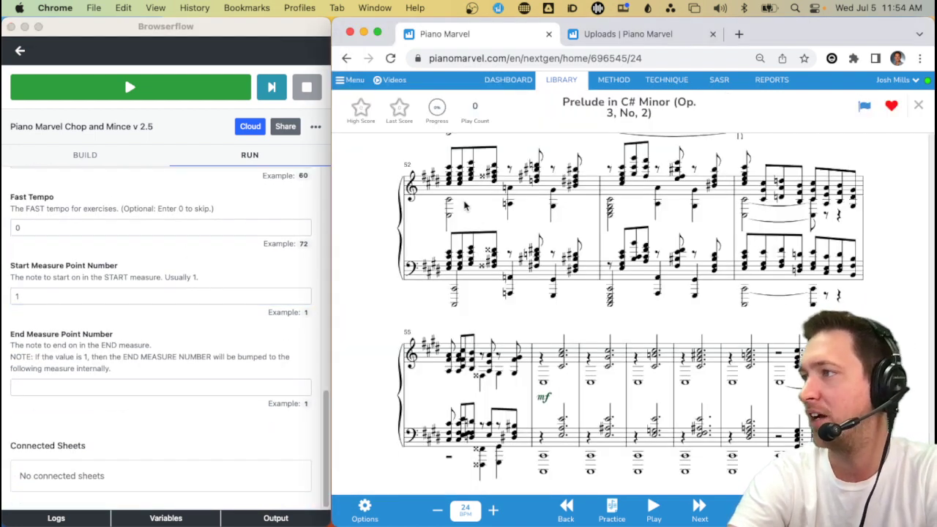
left_click(463, 194)
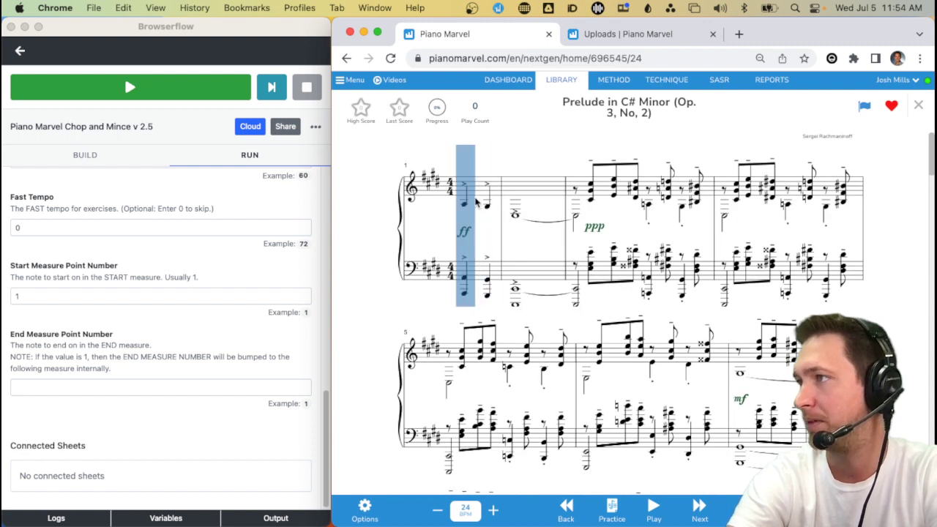
left_click_drag(472, 203, 524, 192)
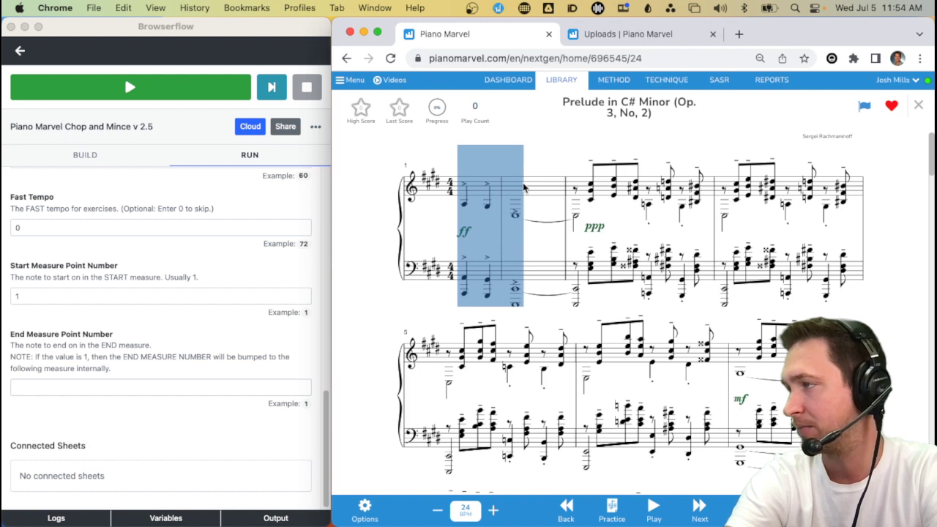
left_click(78, 386)
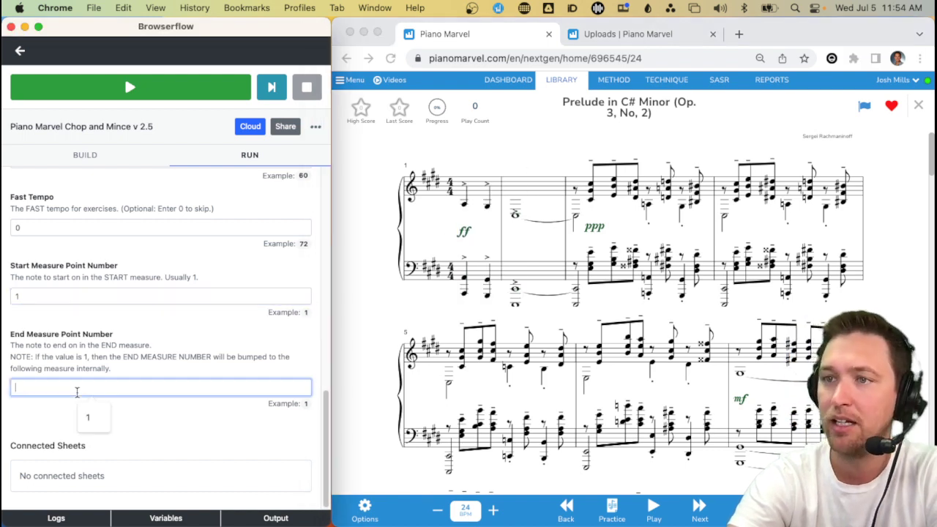
type("1")
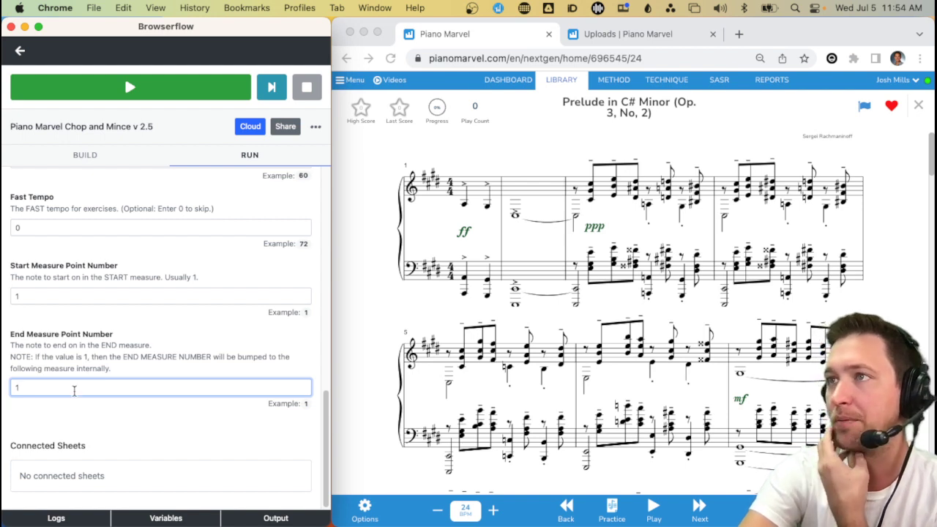
Step: Open the Rachmaninoff Prelude in C# Minor upload for editing and go to the end of its minced practice exercises
left_click(668, 33)
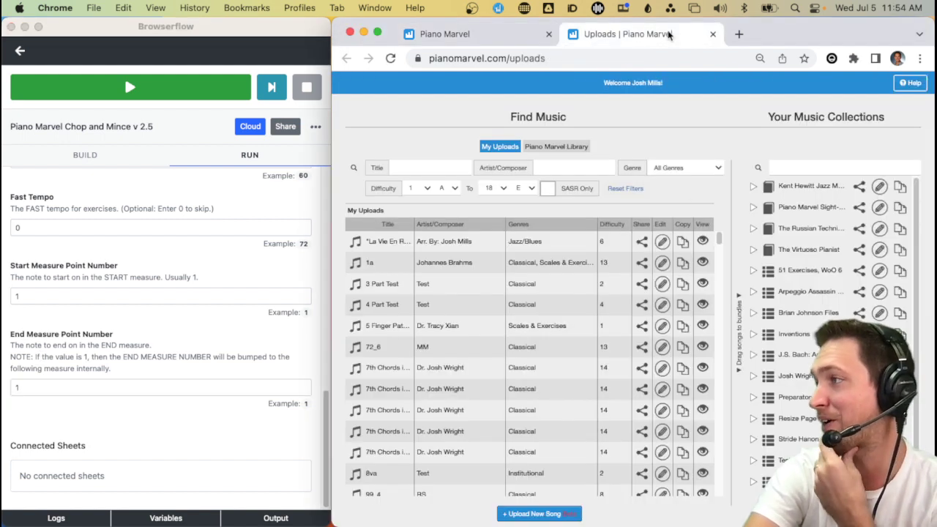
scroll(585, 370, "down", 20)
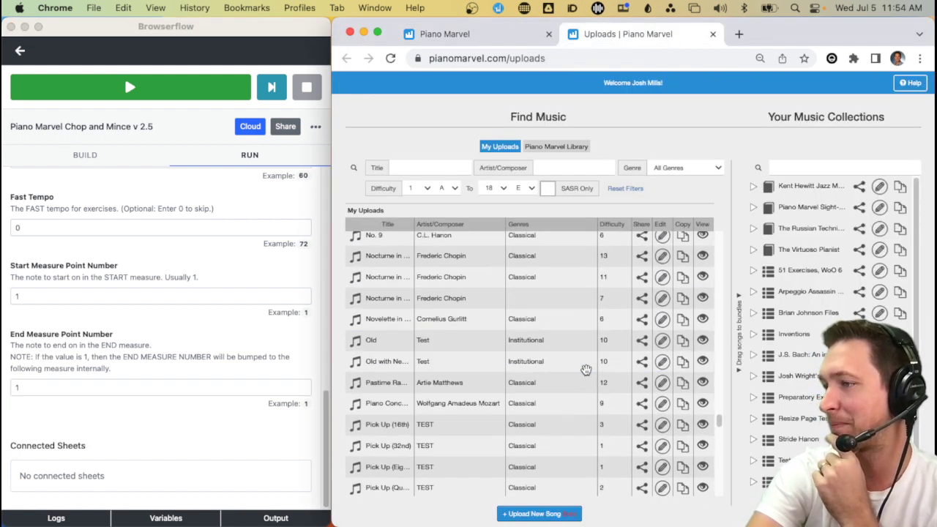
scroll(586, 370, "down", 5)
scroll(581, 316, "down", 5)
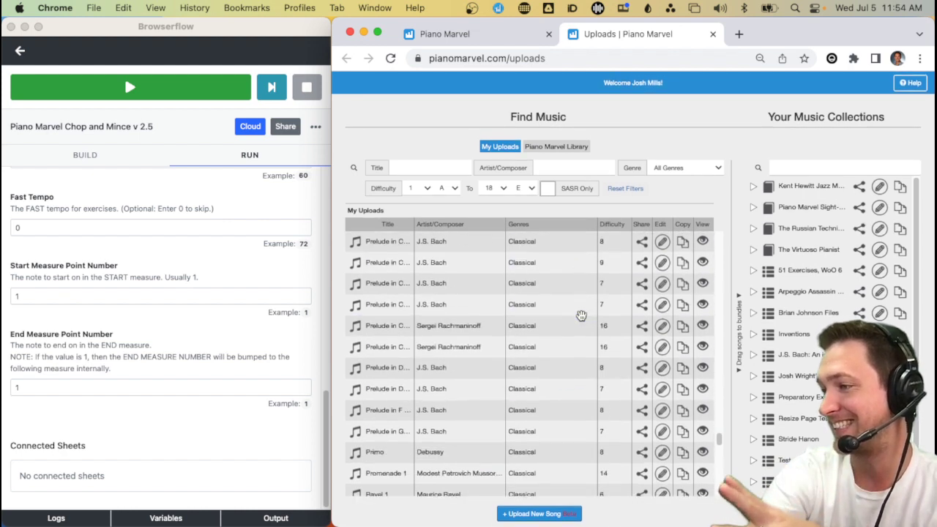
left_click(662, 325)
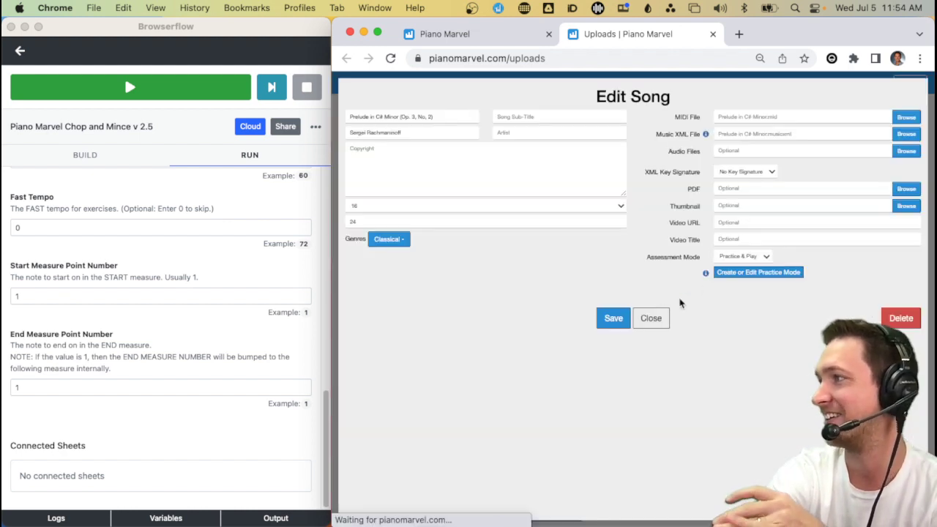
left_click(776, 272)
scroll(724, 366, "down", 12)
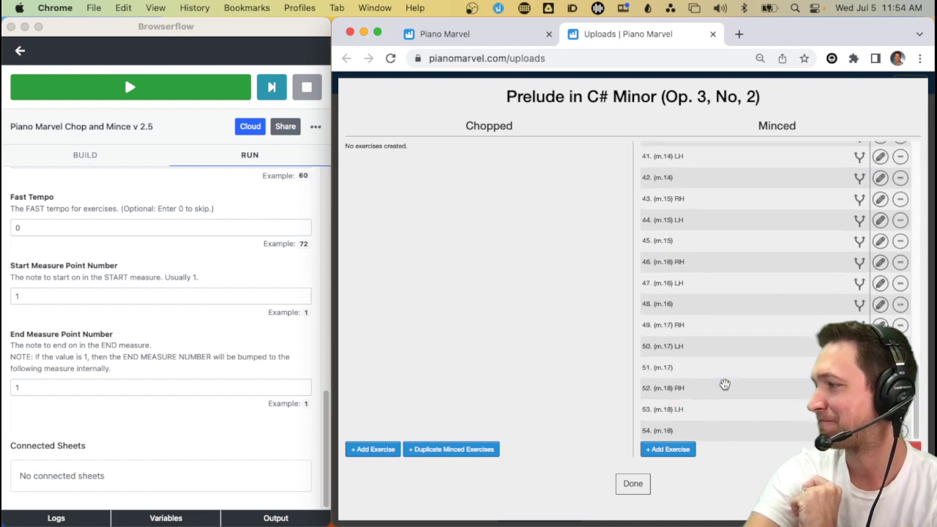
Step: Delete the measure 18 minced exercises for RH, LH and both hands, and run the Chop and Mince automation
left_click(899, 387)
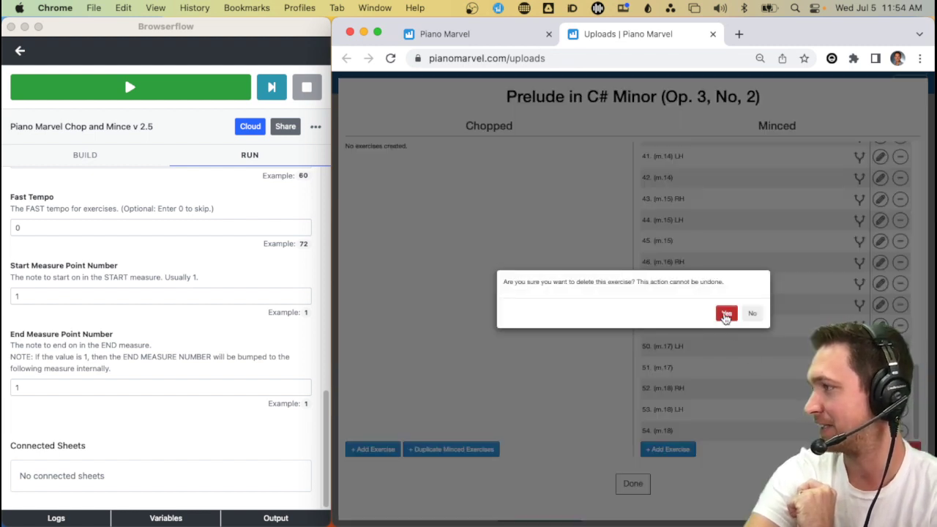
left_click(726, 315)
left_click(899, 408)
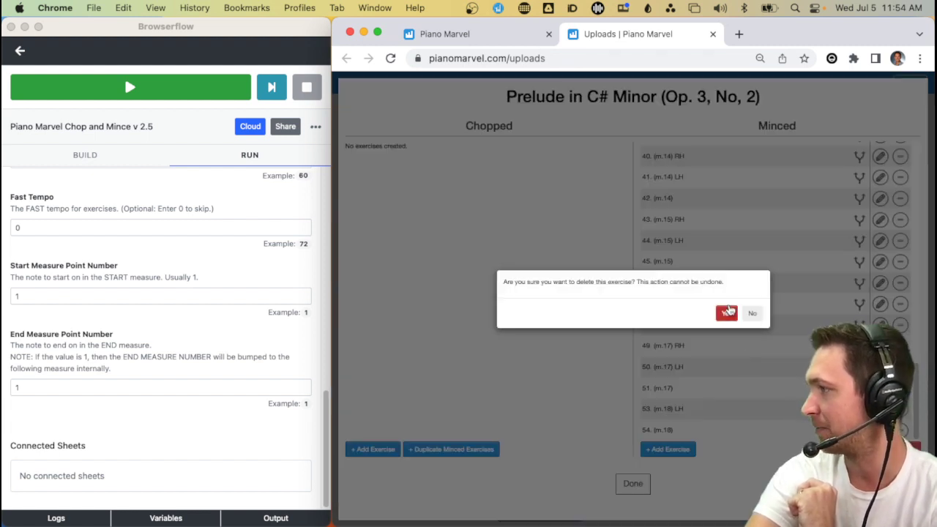
left_click(727, 313)
left_click(899, 430)
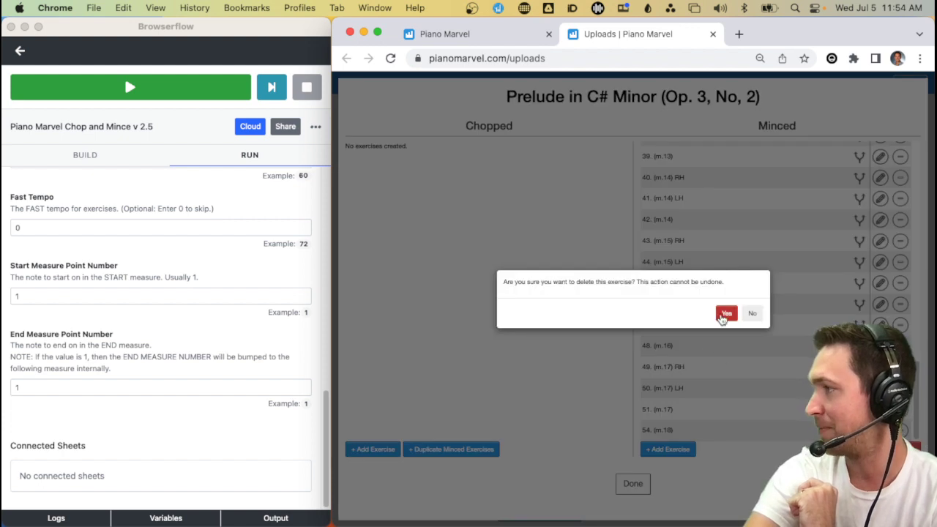
left_click(725, 314)
left_click(170, 86)
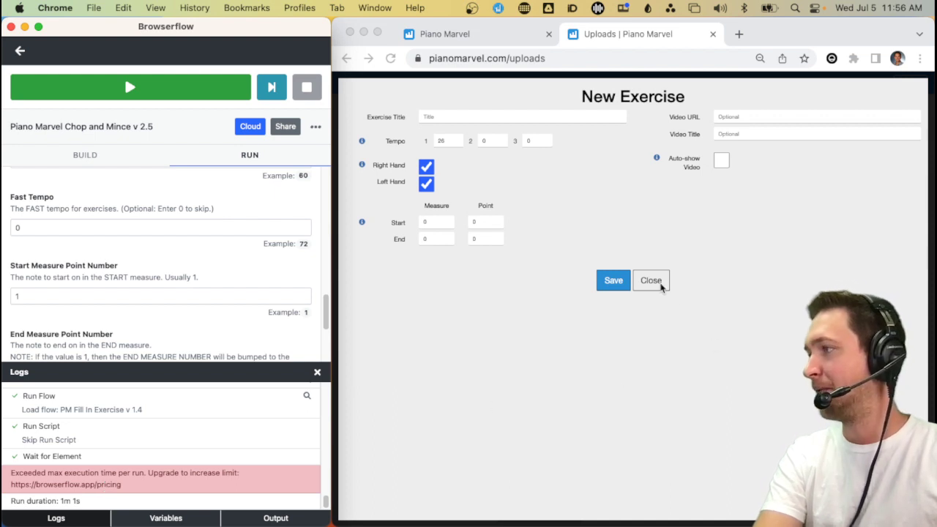
Step: Close the blank new exercise form without saving and delete the measure 24 RH and LH minced exercises
left_click(651, 280)
scroll(688, 303, "down", 15)
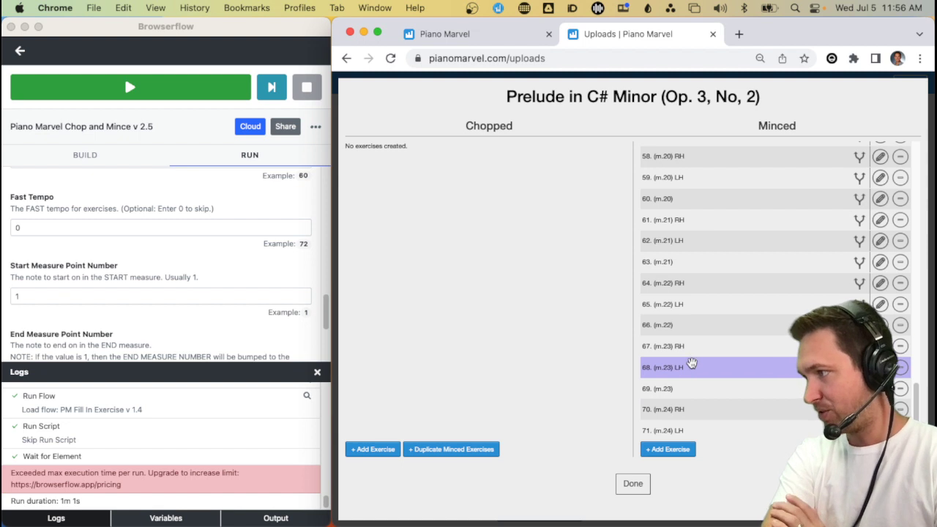
left_click(901, 409)
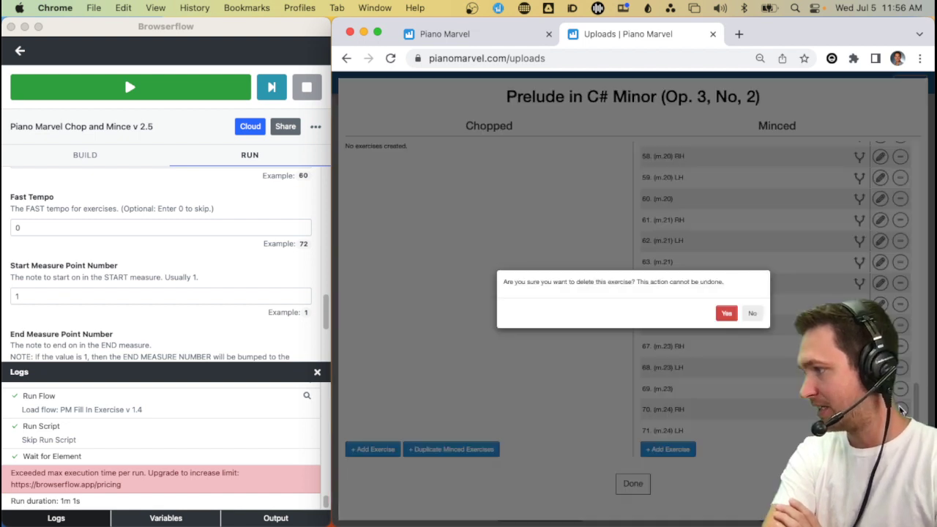
left_click(728, 313)
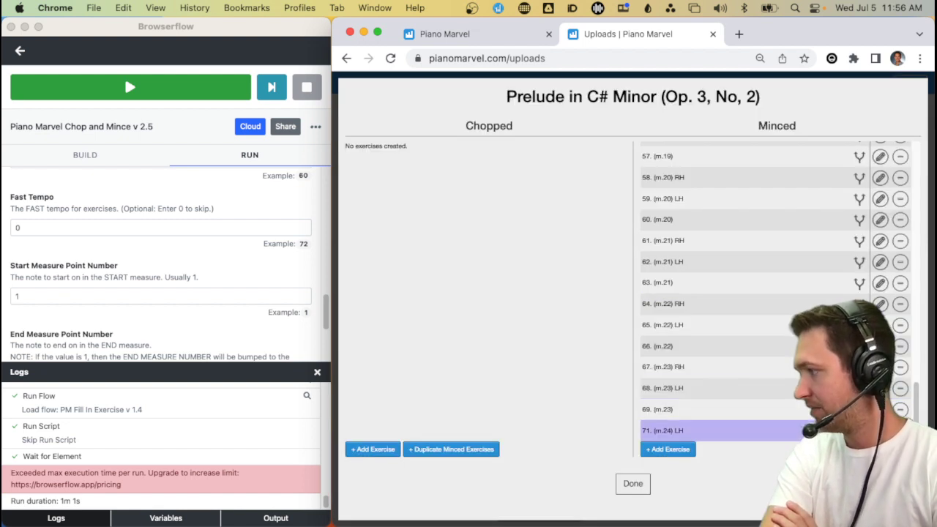
left_click(901, 431)
left_click(726, 312)
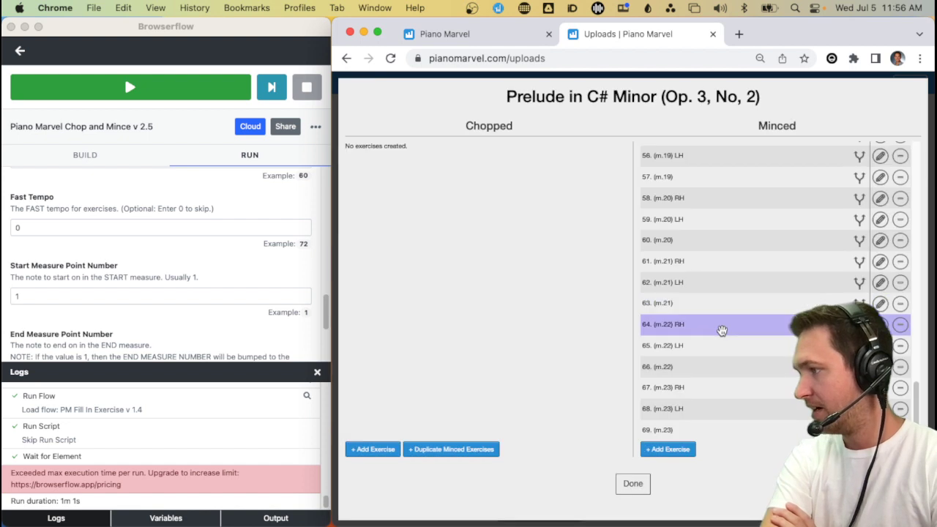
Step: Reload the Prelude in C# Minor score and review the end of its minced practice exercises
left_click(491, 35)
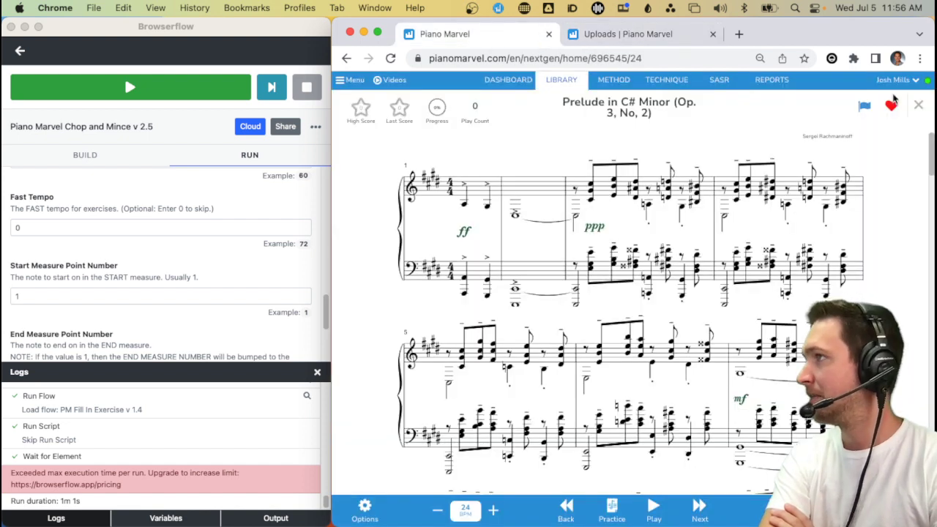
left_click(391, 58)
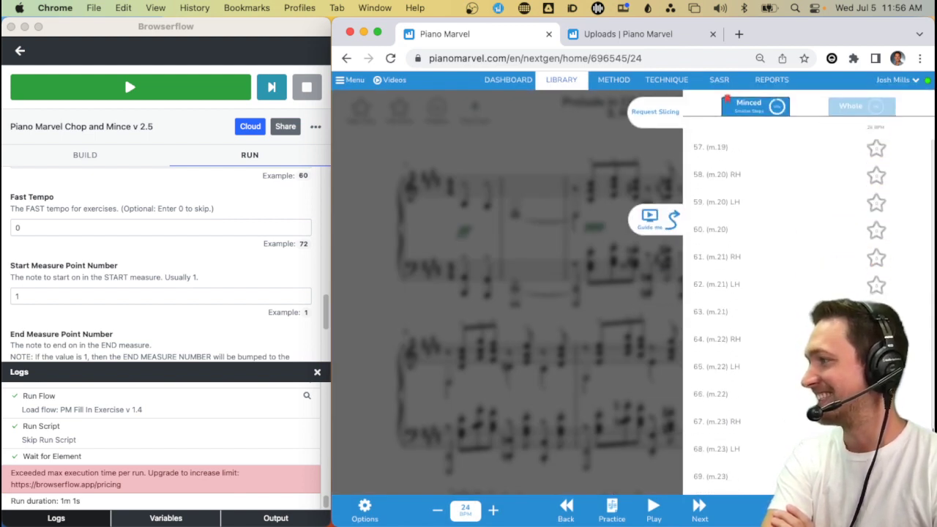
left_click(637, 306)
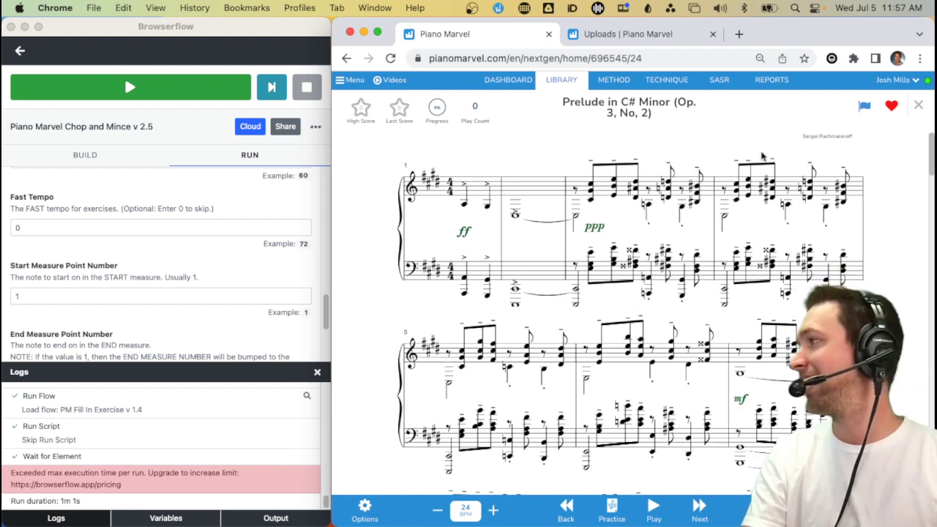
Step: Leave the prelude, open Chopin's Waltz in C# Minor from the favorites and examine its minced practice exercises
left_click(918, 105)
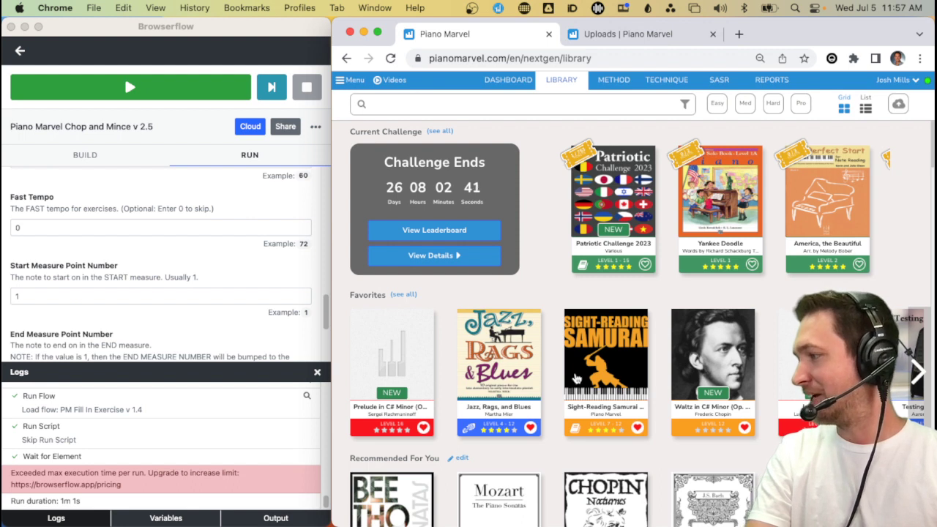
left_click(725, 384)
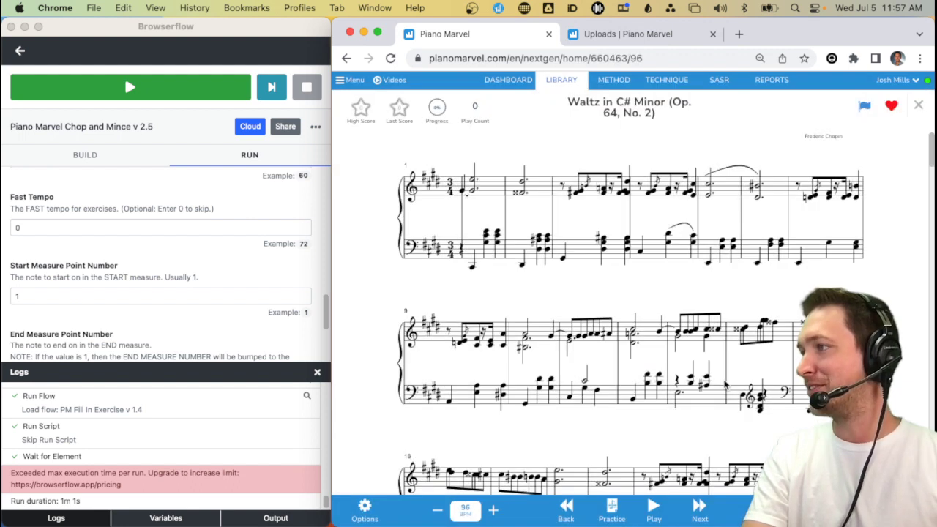
scroll(725, 385, "down", 3)
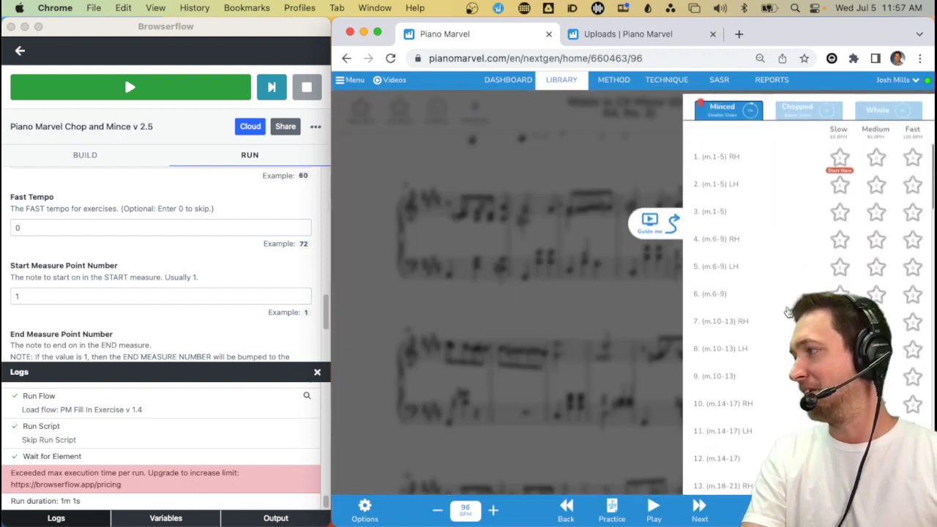